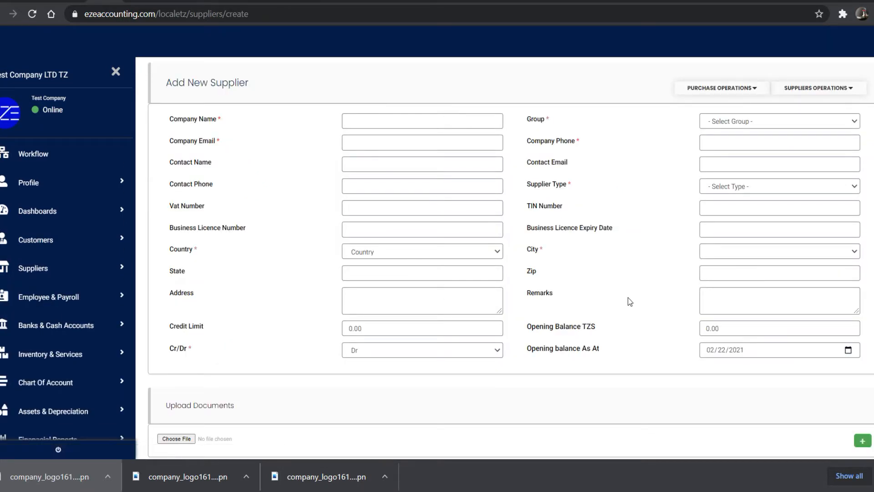
- Scroll down and back up on the Add New Supplier form
{"action": "scroll", "coordinate": [628, 297], "scroll_direction": "down", "scroll_amount": 1}
{"action": "scroll", "coordinate": [627, 297], "scroll_direction": "up", "scroll_amount": 1}
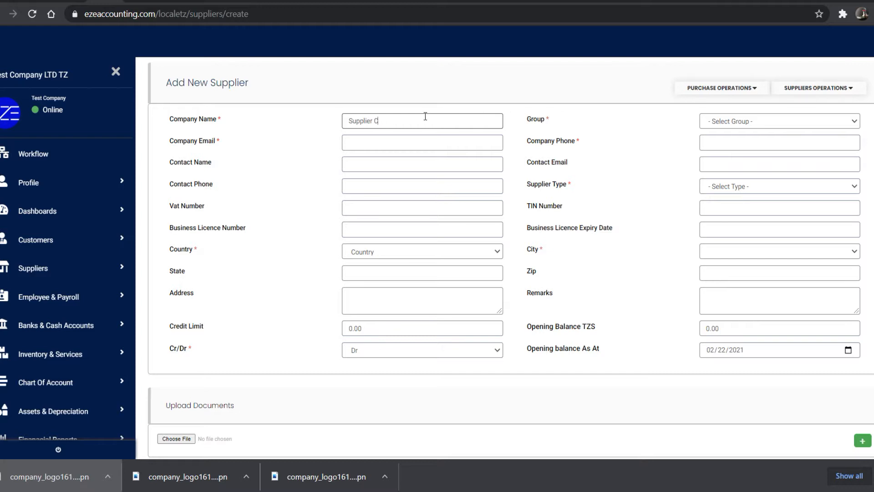
- Complete the name 'Supplier Company', choose the Local Supplier group, and enter the company e-mail and phone
{"action": "type", "text": "pany"}
{"action": "left_click", "coordinate": [738, 121]}
{"action": "left_click", "coordinate": [732, 141]}
{"action": "left_click", "coordinate": [363, 144]}
{"action": "type", "text": "supplier1@email.com"}
{"action": "key", "text": "Tab"}
{"action": "key", "text": "Tab"}
{"action": "key", "text": "Tab"}
- Add three extra document upload rows, then remove them again
{"action": "scroll", "coordinate": [668, 397], "scroll_direction": "down", "scroll_amount": 1}
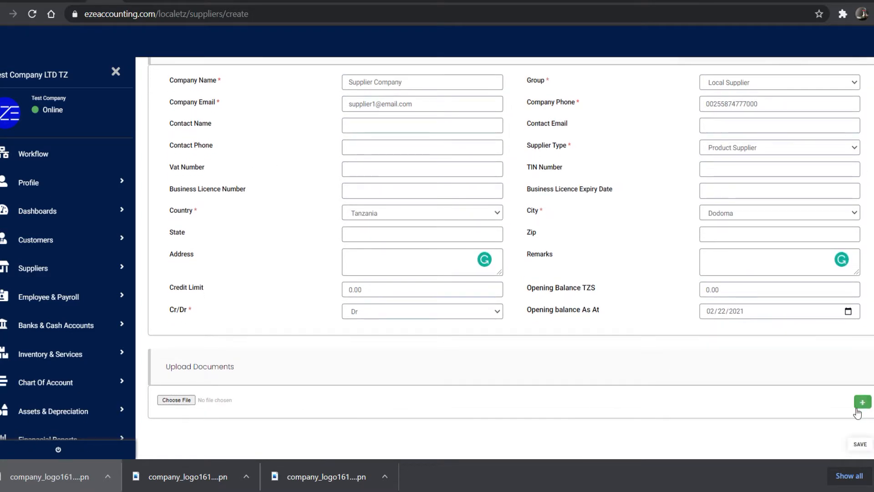
{"action": "left_click", "coordinate": [862, 401]}
{"action": "left_click", "coordinate": [862, 401]}
{"action": "left_click", "coordinate": [862, 402]}
{"action": "scroll", "coordinate": [797, 425], "scroll_direction": "down", "scroll_amount": 1}
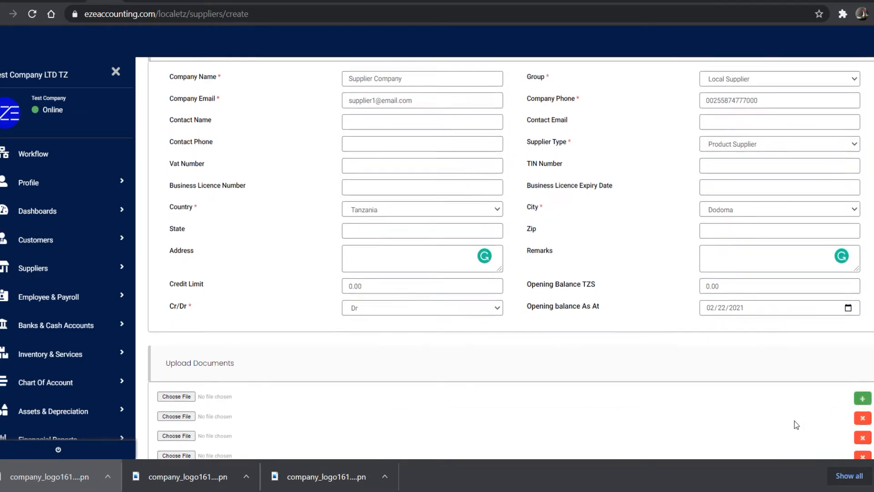
{"action": "scroll", "coordinate": [797, 425], "scroll_direction": "down", "scroll_amount": 1}
{"action": "left_click", "coordinate": [864, 402]}
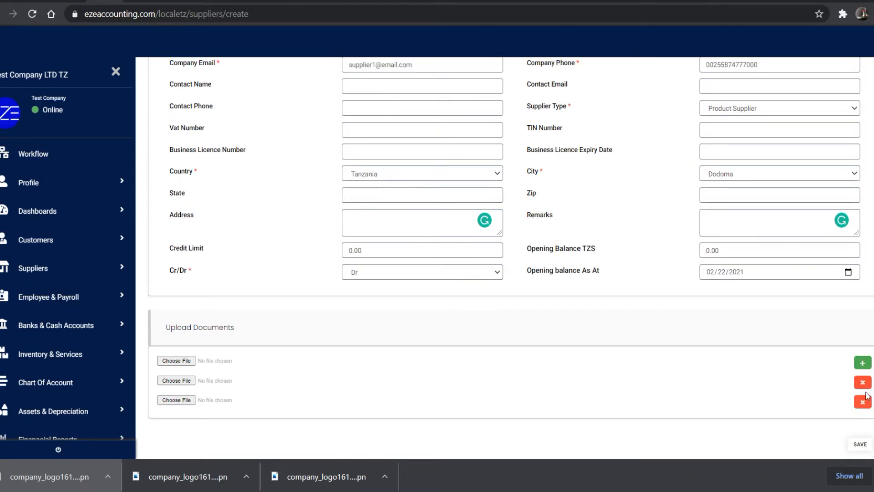
{"action": "left_click", "coordinate": [863, 402]}
{"action": "left_click", "coordinate": [864, 403]}
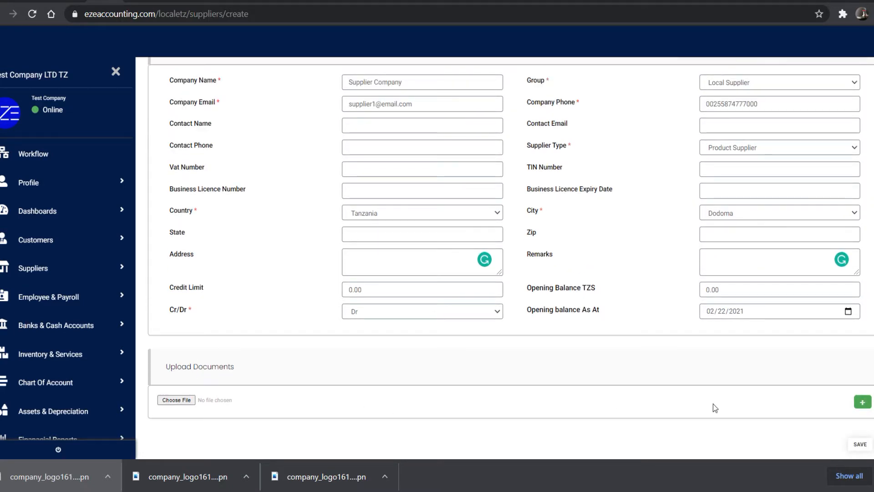
- Save Supplier Company and highlight its row under Product Supplier in the Suppliers List
{"action": "left_click", "coordinate": [860, 445]}
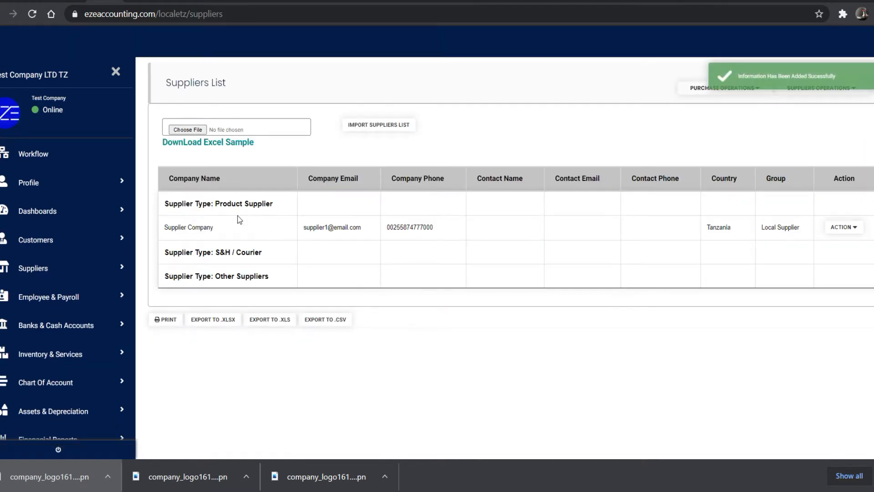
{"action": "left_click_drag", "start_coordinate": [164, 203], "coordinate": [279, 200]}
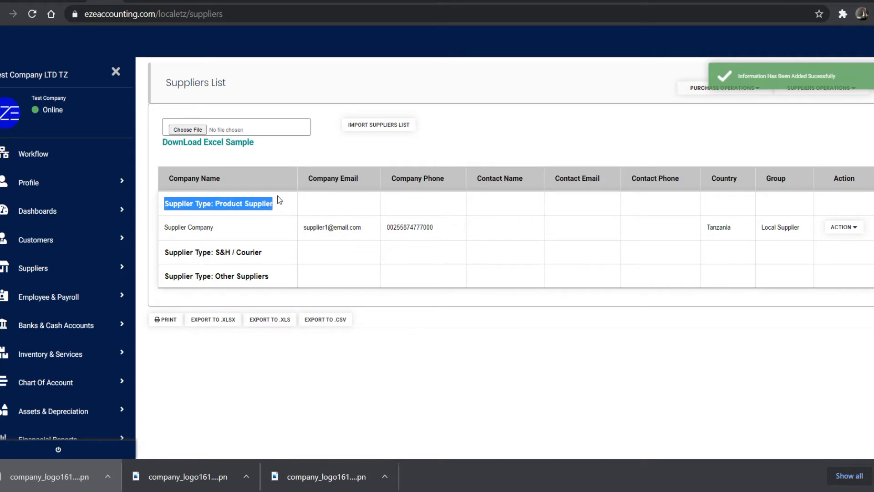
{"action": "left_click", "coordinate": [188, 229]}
{"action": "left_click_drag", "start_coordinate": [164, 227], "coordinate": [807, 229]}
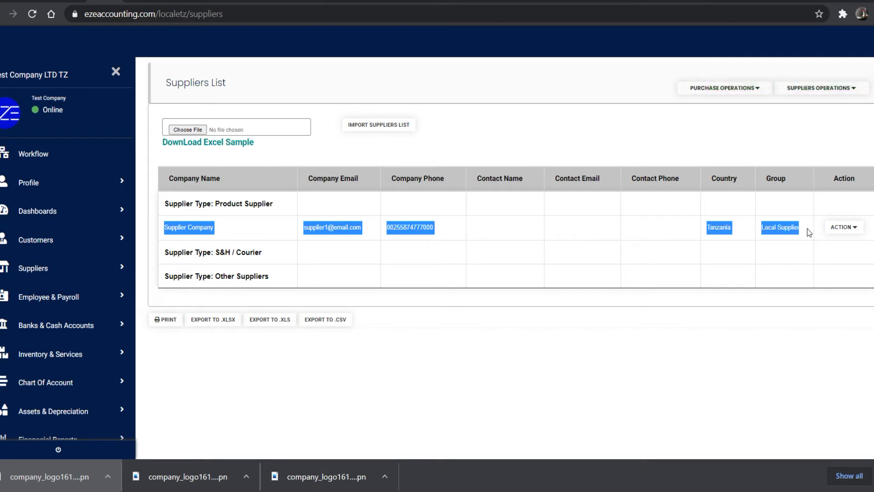
{"action": "left_click", "coordinate": [751, 238]}
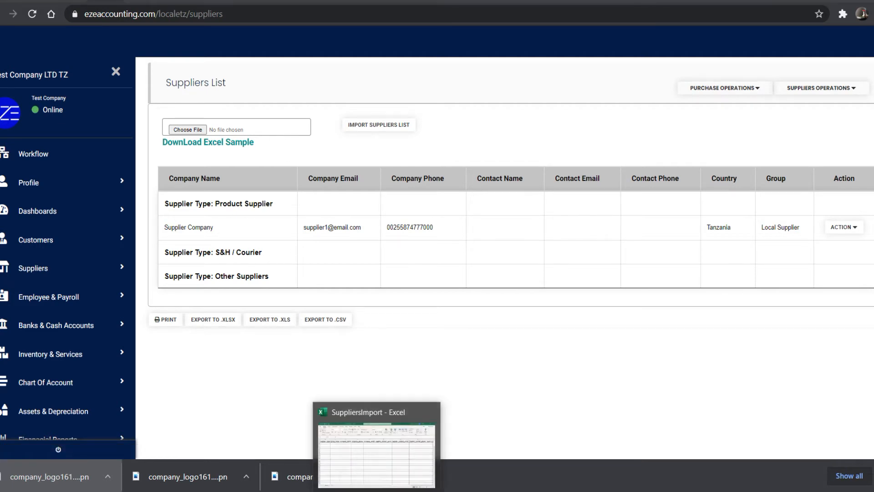
- In the SuppliersImport workbook, set cell A2's supplier type to S&H / Courier and select B2
{"action": "left_click", "coordinate": [378, 490]}
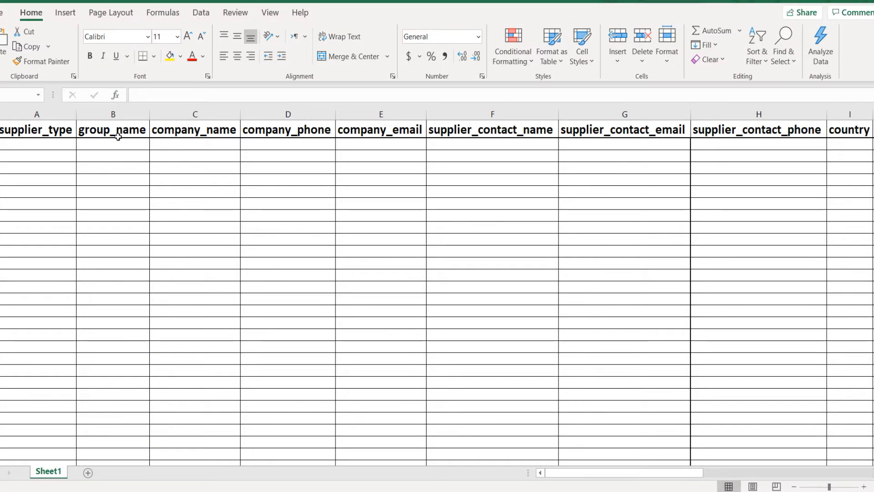
{"action": "left_click", "coordinate": [56, 145]}
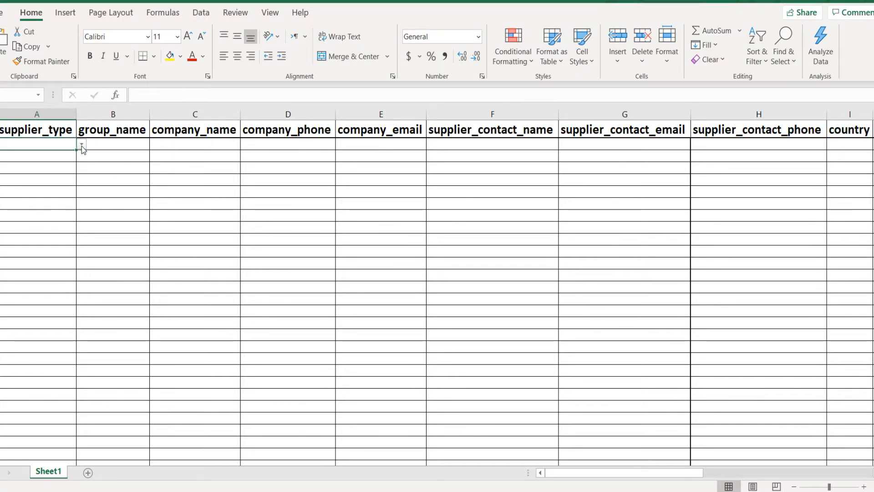
{"action": "left_click", "coordinate": [81, 144]}
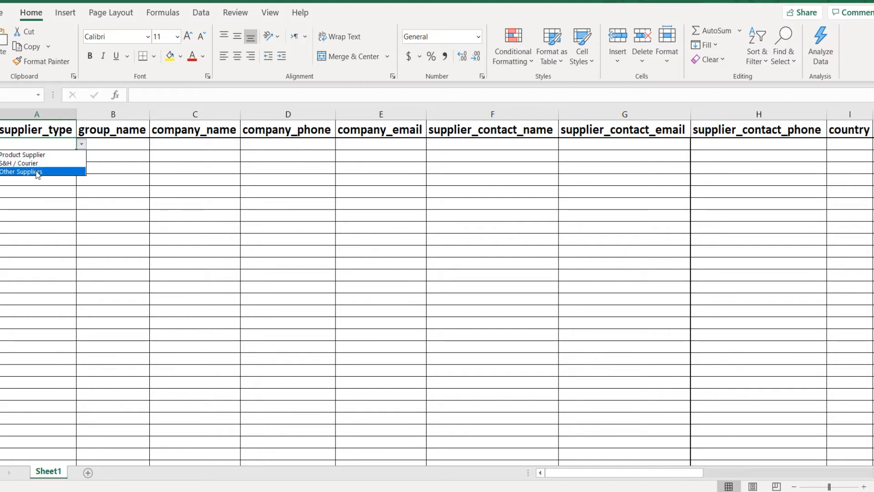
{"action": "left_click", "coordinate": [14, 163]}
{"action": "left_click", "coordinate": [125, 144]}
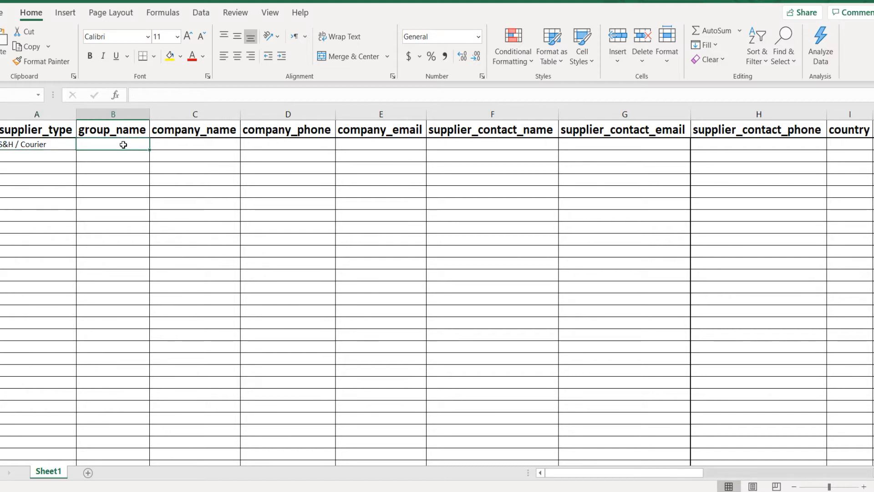
{"action": "mouse_move", "coordinate": [288, 490]}
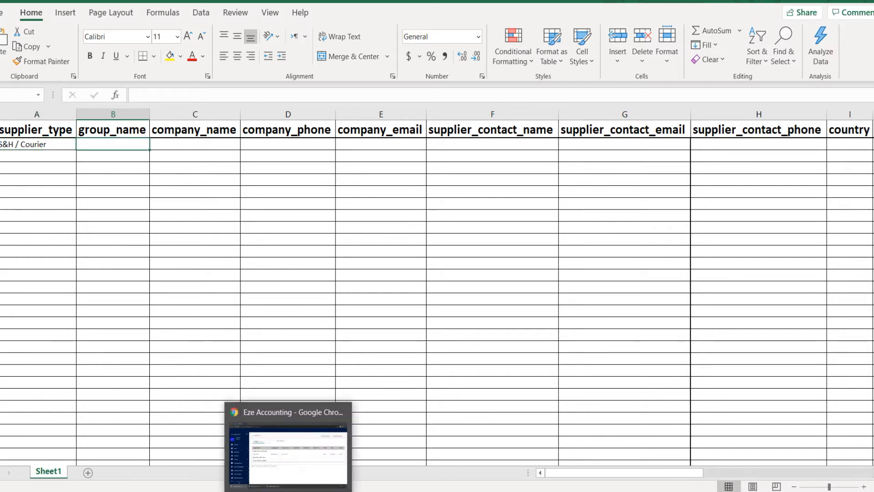
{"action": "left_click", "coordinate": [288, 454]}
- Copy the International Supplier group name from Eze Accounting's supplier groups into cell B2
{"action": "left_click", "coordinate": [45, 268]}
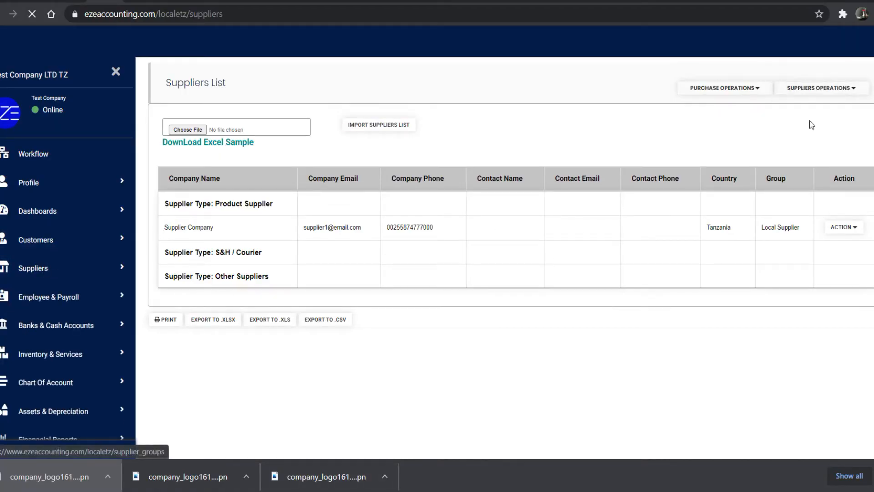
{"action": "left_click_drag", "start_coordinate": [162, 130], "coordinate": [237, 131]}
{"action": "key", "text": "ctrl+c"}
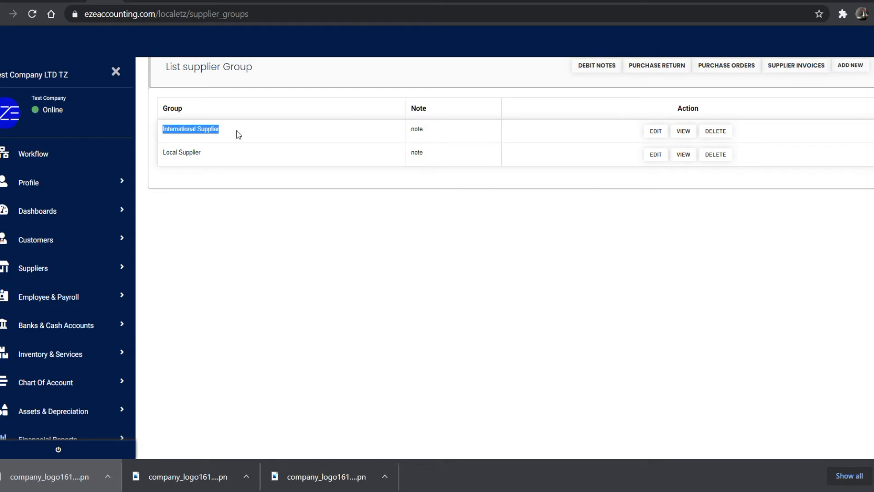
{"action": "left_click", "coordinate": [336, 488]}
{"action": "double_click", "coordinate": [128, 144]}
{"action": "key", "text": "ctrl+v"}
{"action": "key", "text": "Tab"}
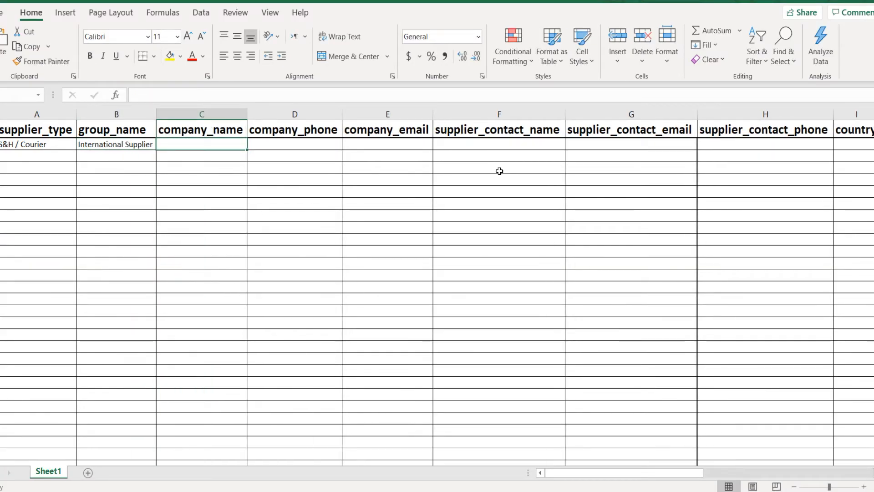
- Enter company name International Shipping Company with its phone number and e-mail in row 2
{"action": "type", "text": "International Shipping Company"}
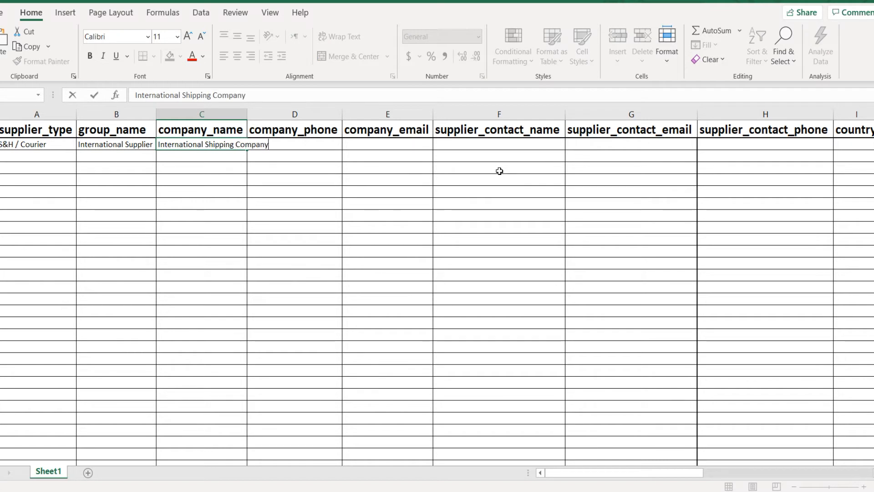
{"action": "key", "text": "Tab"}
{"action": "type", "text": "00601"}
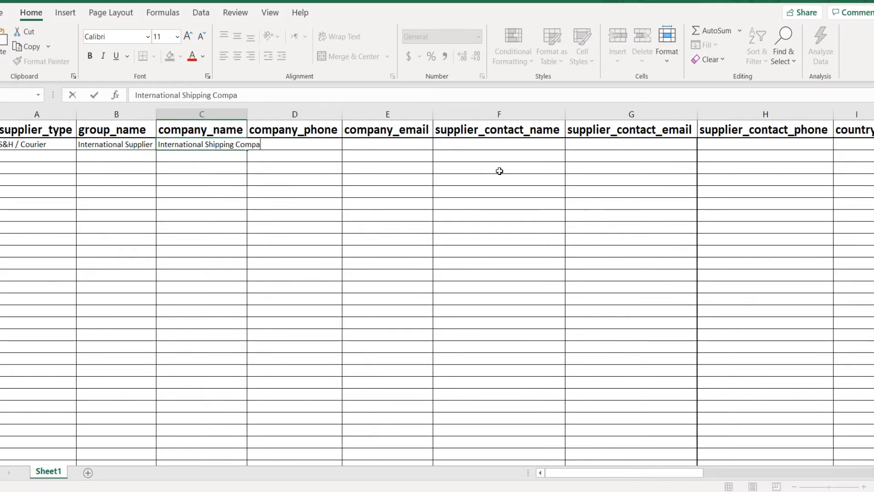
{"action": "type", "text": "ny"}
{"action": "key", "text": "Tab"}
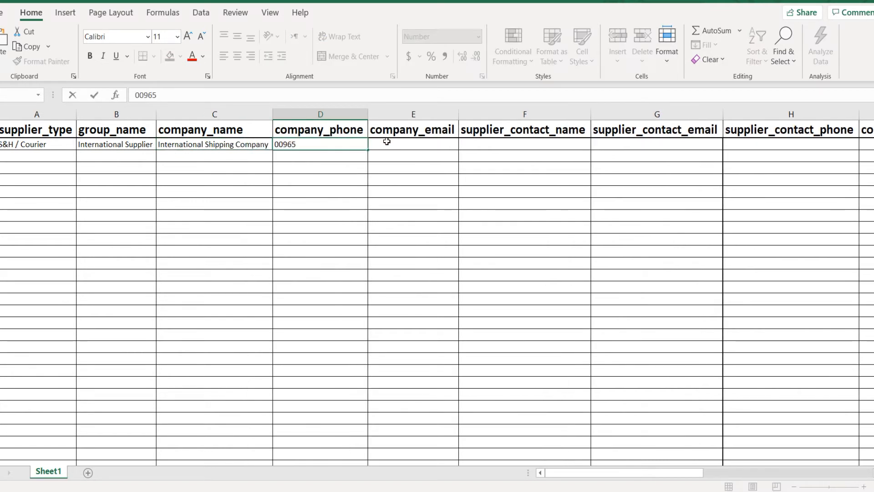
{"action": "key", "text": "Tab"}
{"action": "type", "text": "internationashipping@email.cim"}
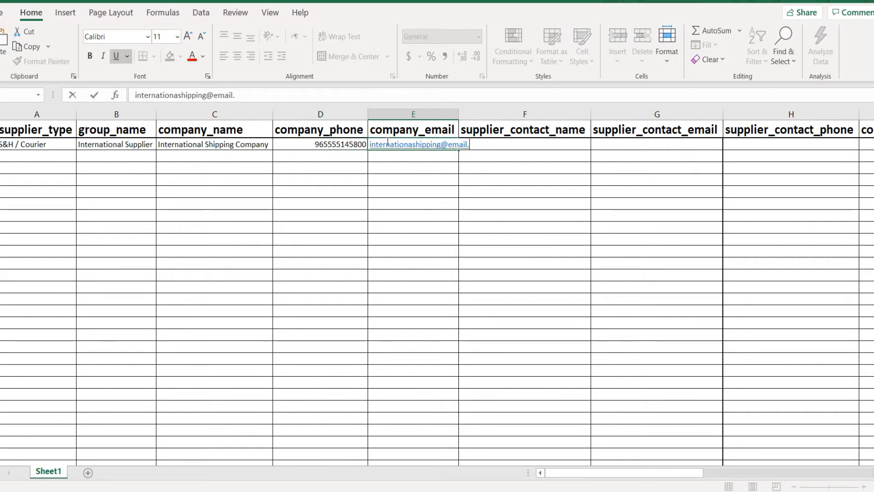
{"action": "key", "text": "Tab"}
{"action": "key", "text": "Tab"}
{"action": "key", "text": "Tab"}
{"action": "key", "text": "Tab"}
- Set the supplier's country to China, city to Beijing and postal code to 125000
{"action": "double_click", "coordinate": [831, 145]}
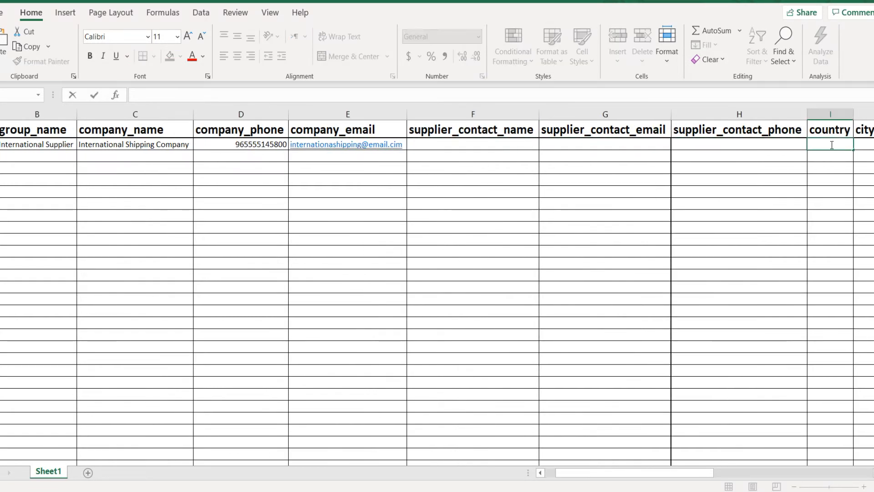
{"action": "type", "text": "China"}
{"action": "key", "text": "Tab"}
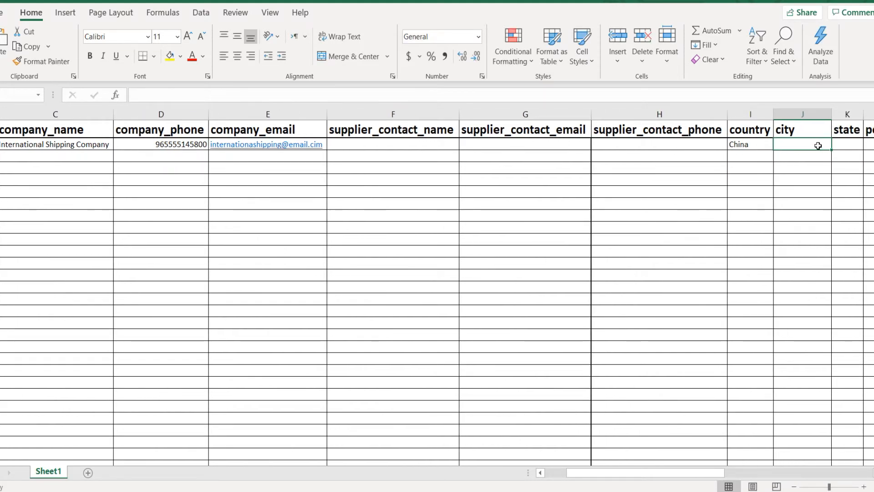
{"action": "double_click", "coordinate": [818, 146]}
{"action": "type", "text": "Guan"}
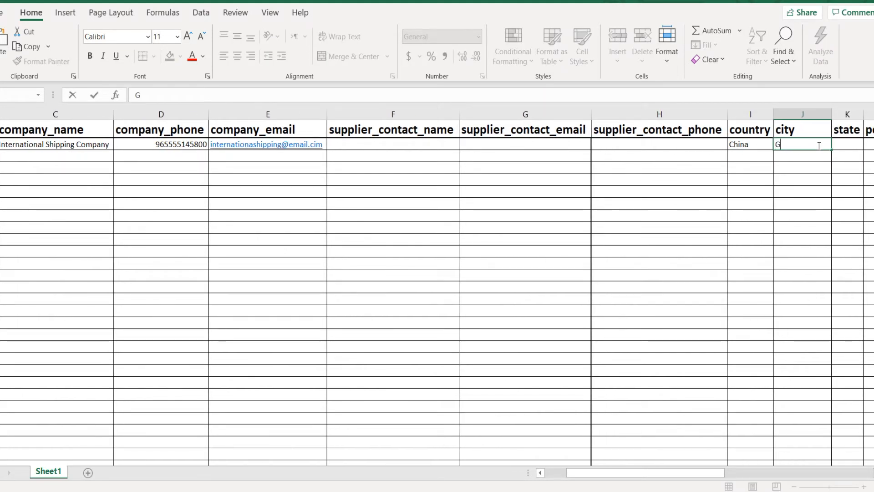
{"action": "key", "text": "BackSpace"}
{"action": "key", "text": "BackSpace"}
{"action": "key", "text": "BackSpace"}
{"action": "type", "text": "Beijing"}
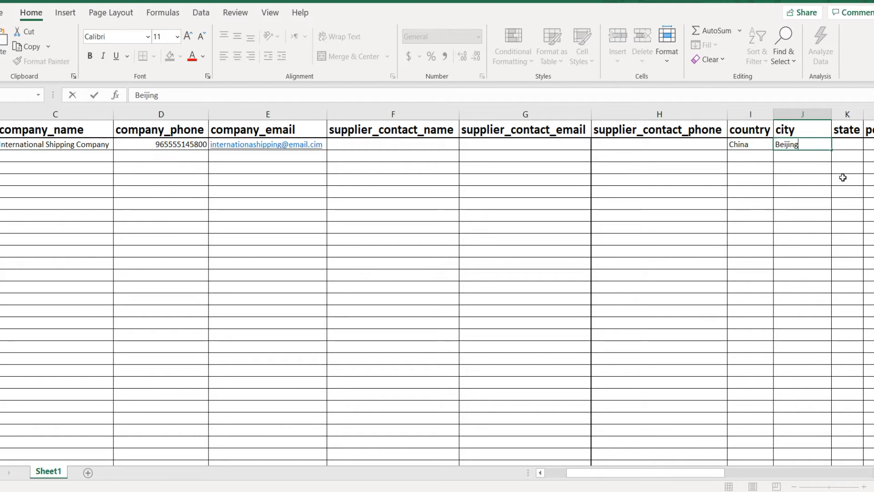
{"action": "key", "text": "Tab"}
{"action": "key", "text": "Tab"}
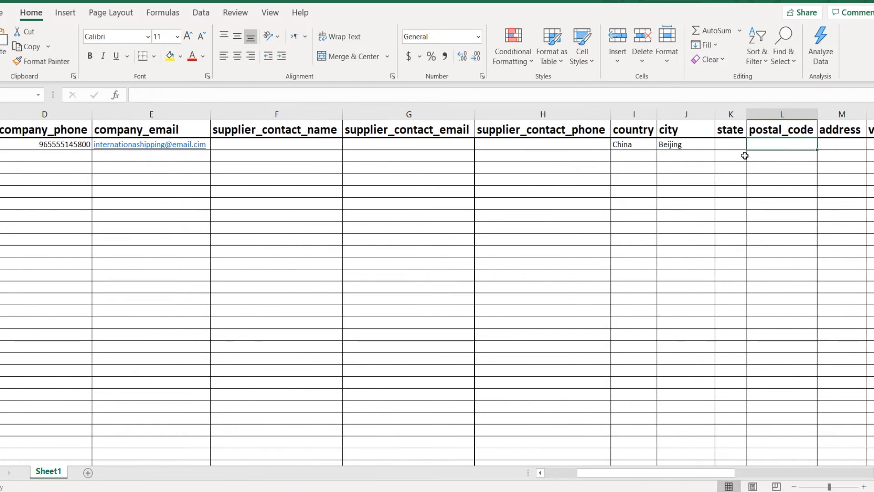
{"action": "type", "text": "125000"}
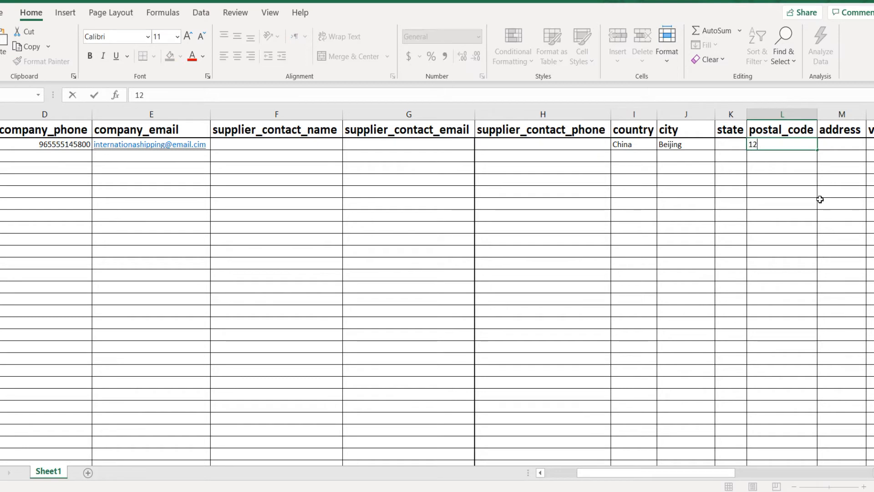
{"action": "key", "text": "Tab"}
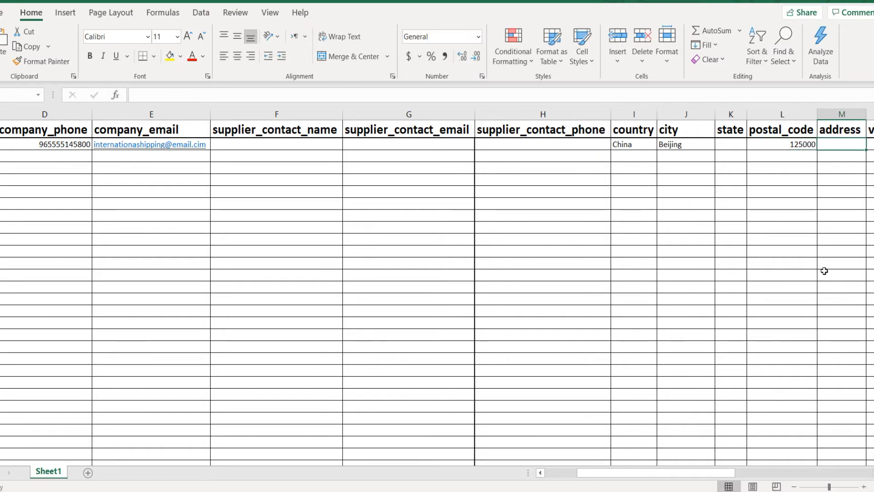
- Step through the VAT, TIN, licence expiry, credit limit and opening balance columns, checking the debit_credit choices
{"action": "key", "text": "Tab"}
{"action": "key", "text": "Tab"}
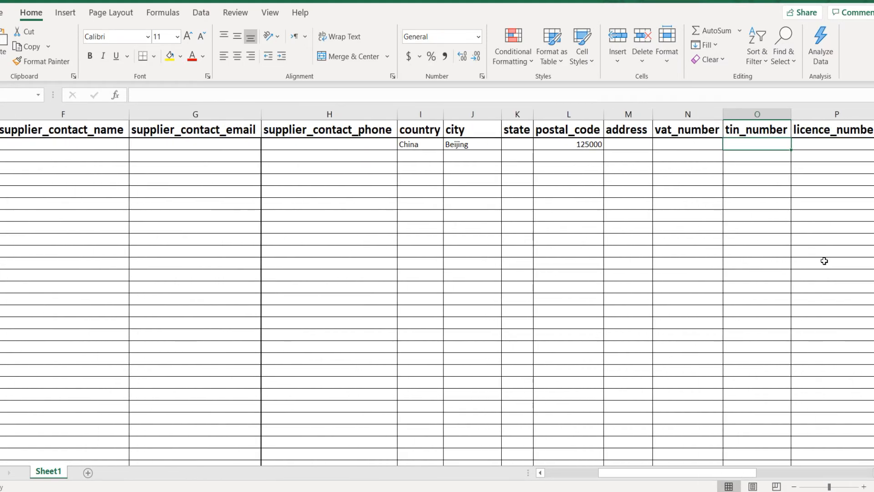
{"action": "key", "text": "Tab"}
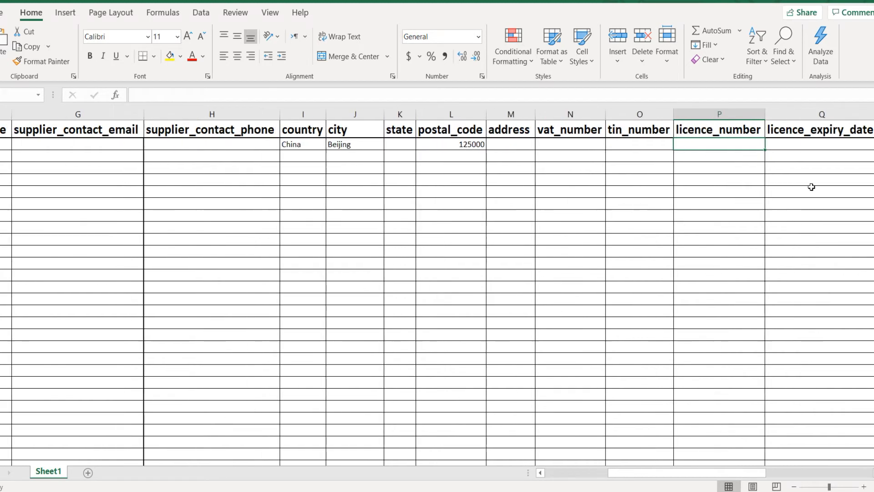
{"action": "left_click", "coordinate": [798, 144]}
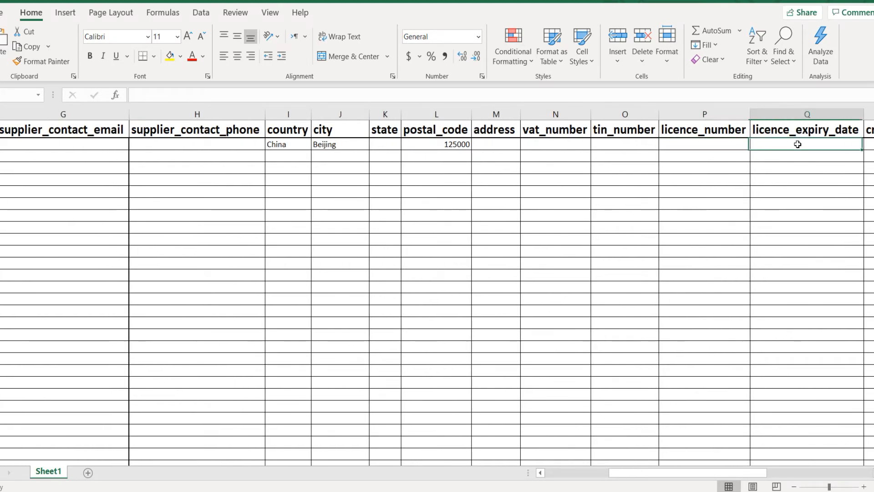
{"action": "key", "text": "Tab"}
{"action": "key", "text": "Tab"}
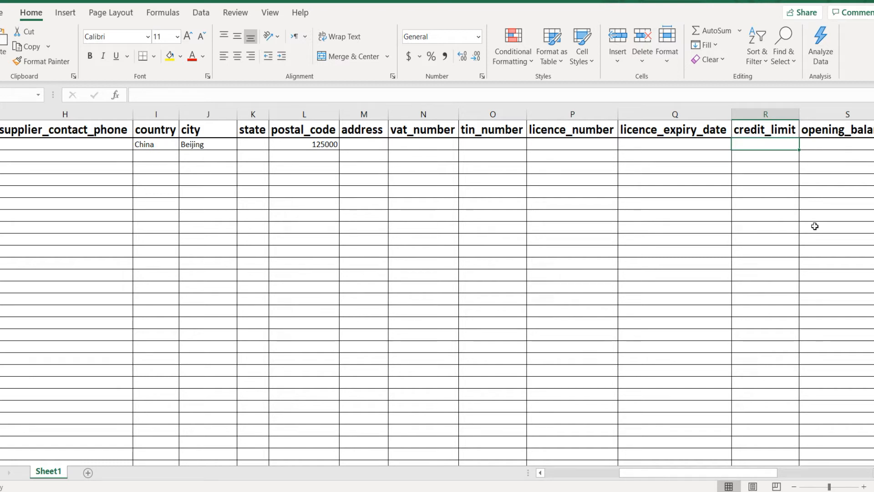
{"action": "key", "text": "Right"}
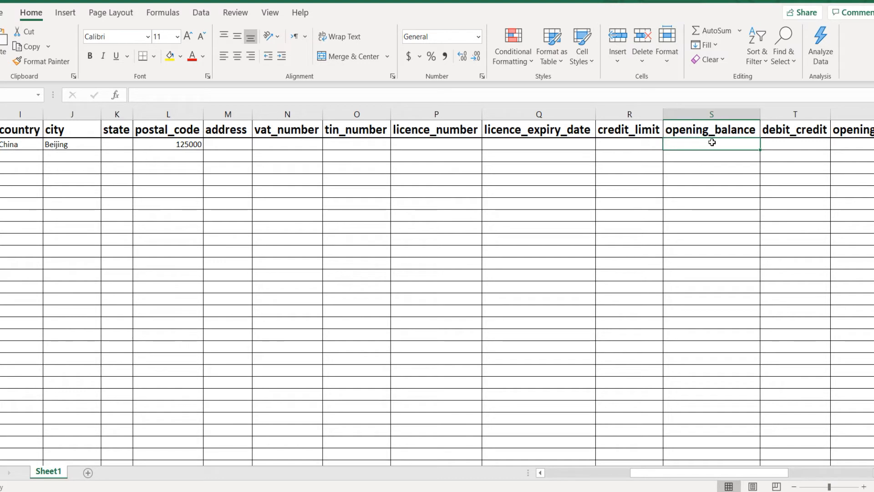
{"action": "key", "text": "Right"}
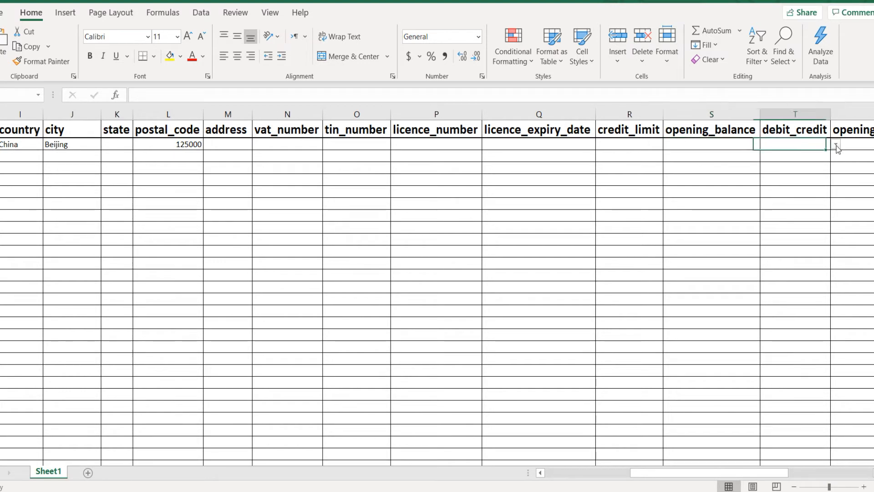
{"action": "left_click", "coordinate": [837, 145]}
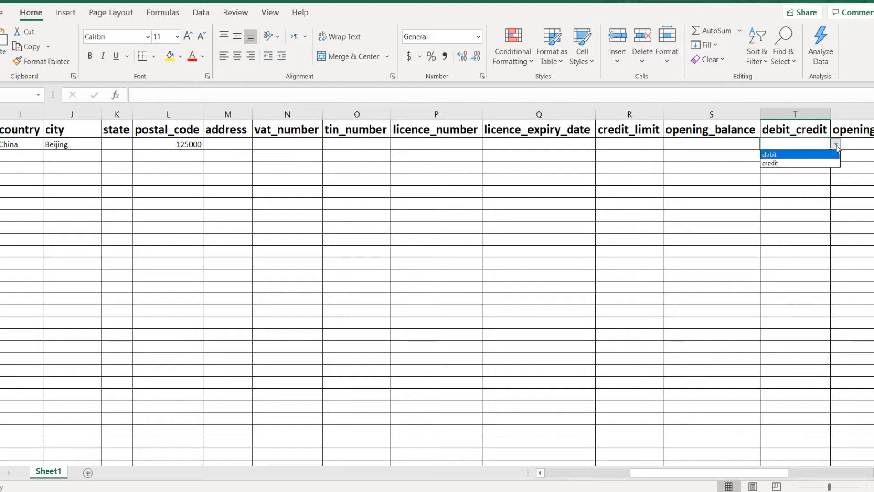
{"action": "left_click", "coordinate": [837, 146]}
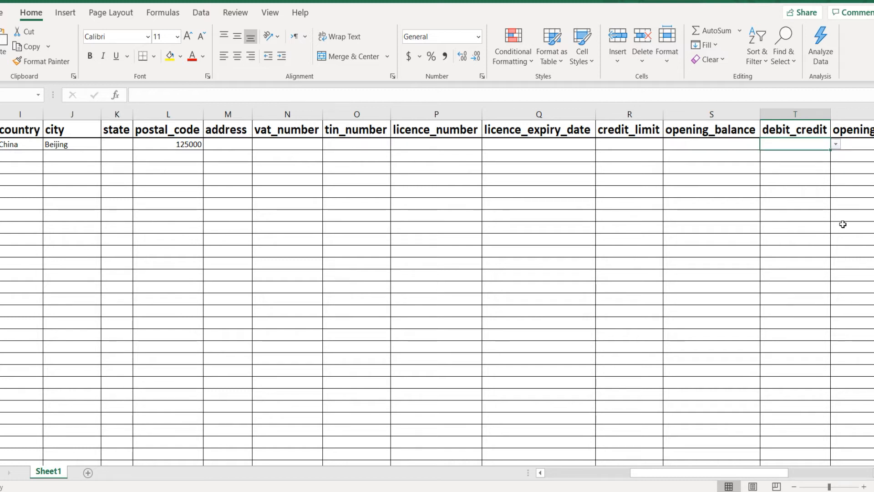
{"action": "key", "text": "Right"}
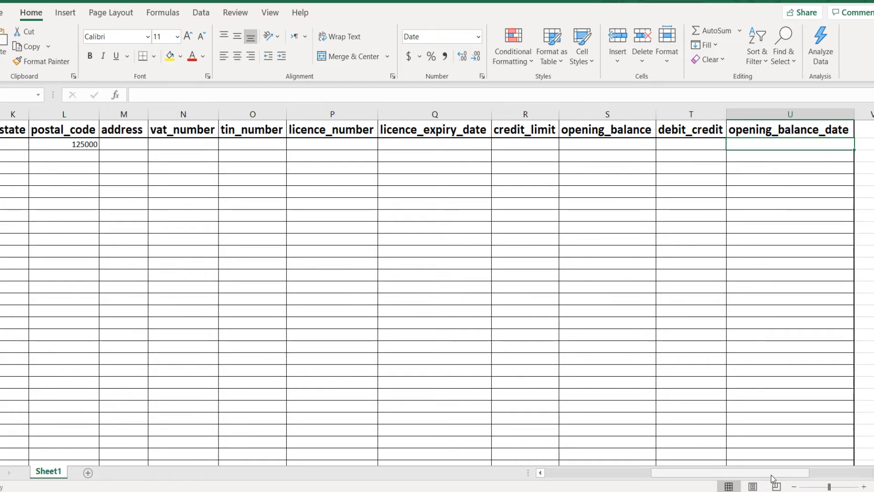
- Save the SuppliersImport workbook and switch back to Eze Accounting
{"action": "left_click_drag", "start_coordinate": [773, 474], "coordinate": [666, 474]}
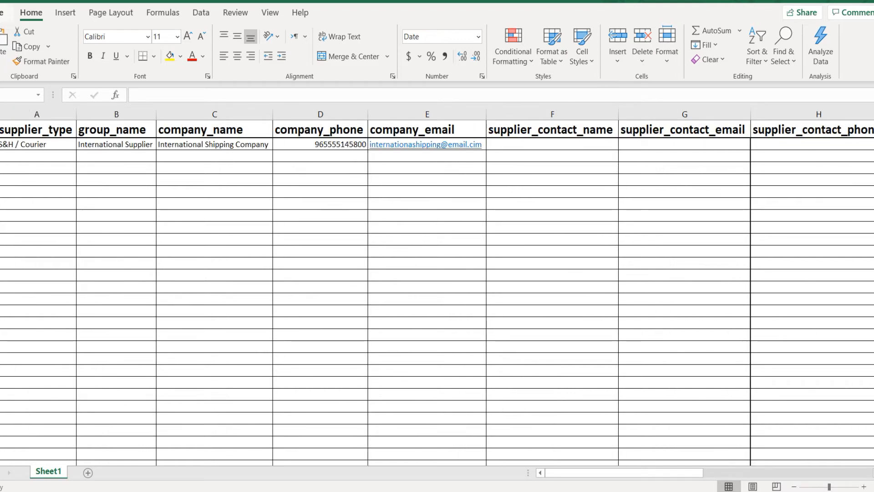
{"action": "left_click", "coordinate": [2, 13]}
{"action": "left_click", "coordinate": [14, 160]}
{"action": "key", "text": "alt+Tab"}
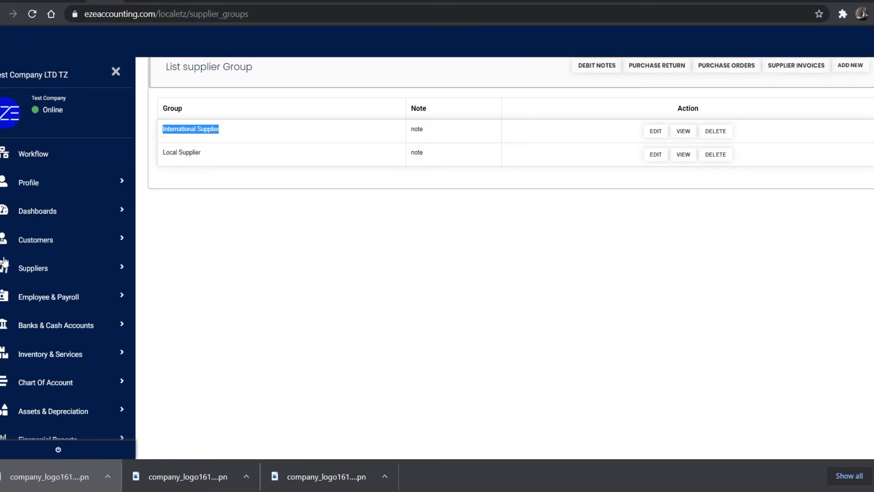
- Import SuppliersImport.xlsx into the suppliers list
{"action": "left_click", "coordinate": [32, 273]}
{"action": "left_click", "coordinate": [47, 321]}
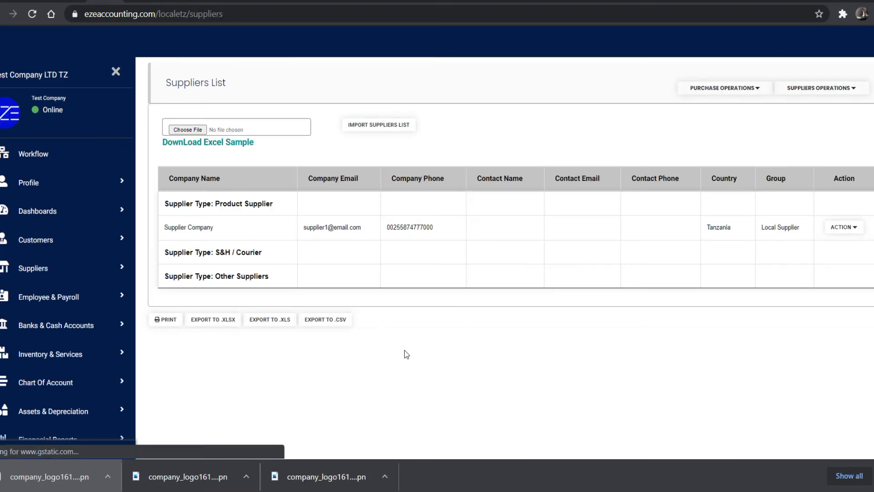
{"action": "left_click", "coordinate": [186, 130]}
{"action": "double_click", "coordinate": [144, 85]}
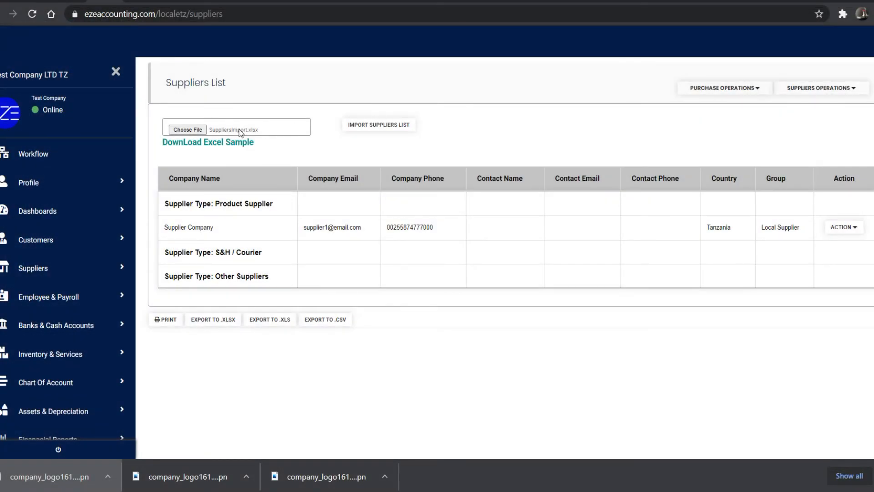
{"action": "left_click", "coordinate": [384, 128]}
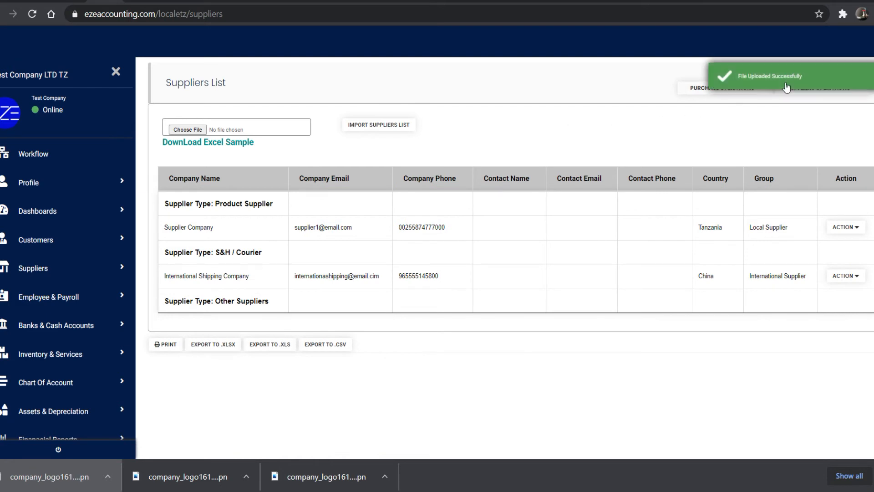
- Edit International Shipping Company to fix the typo in its company e-mail and save
{"action": "left_click", "coordinate": [845, 276]}
{"action": "left_click", "coordinate": [843, 294]}
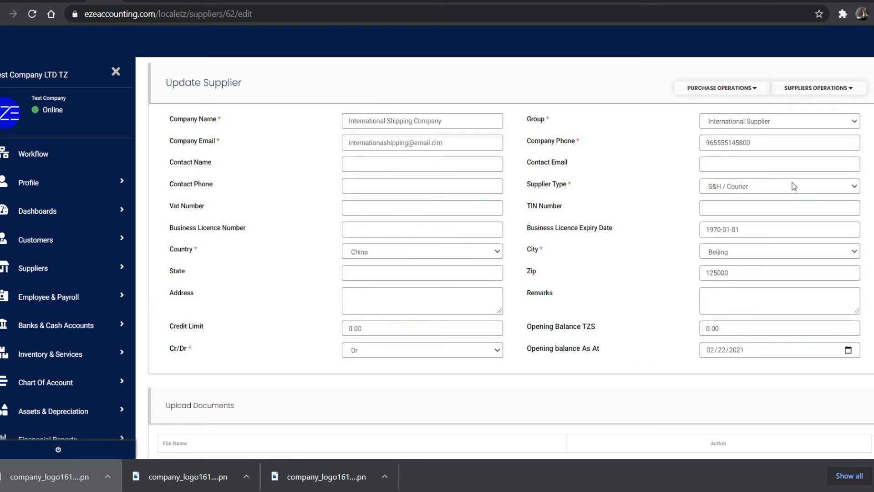
{"action": "left_click", "coordinate": [438, 143]}
{"action": "scroll", "coordinate": [820, 409], "scroll_direction": "down", "scroll_amount": 2}
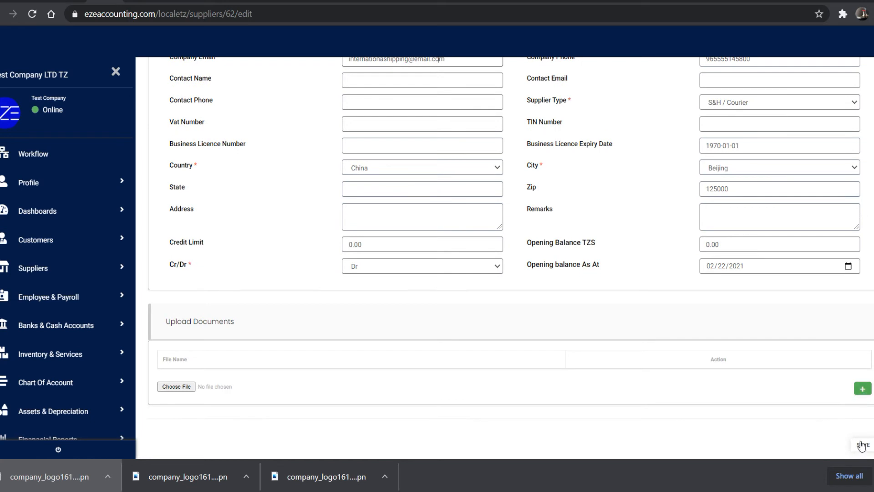
{"action": "left_click", "coordinate": [861, 388]}
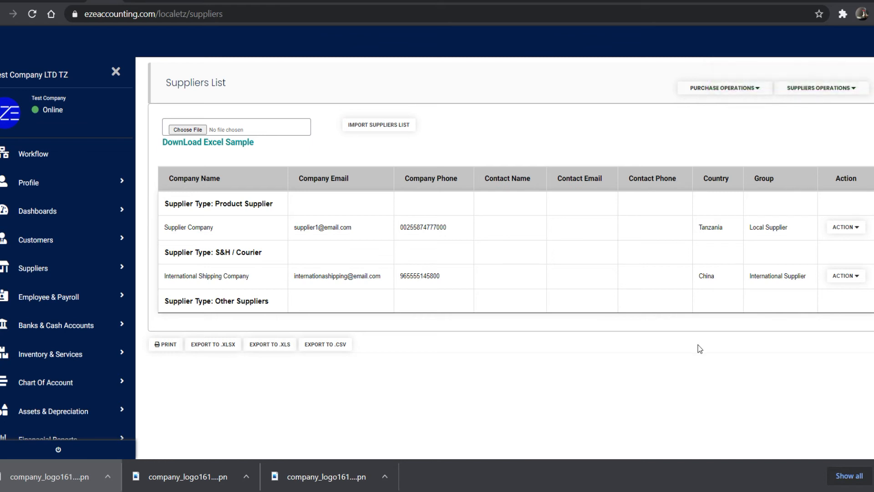
- Review Total Equity on the General Dashboard, then check Trade Payables' 154,000.00 debit in the Trial Balance
{"action": "left_click", "coordinate": [38, 211]}
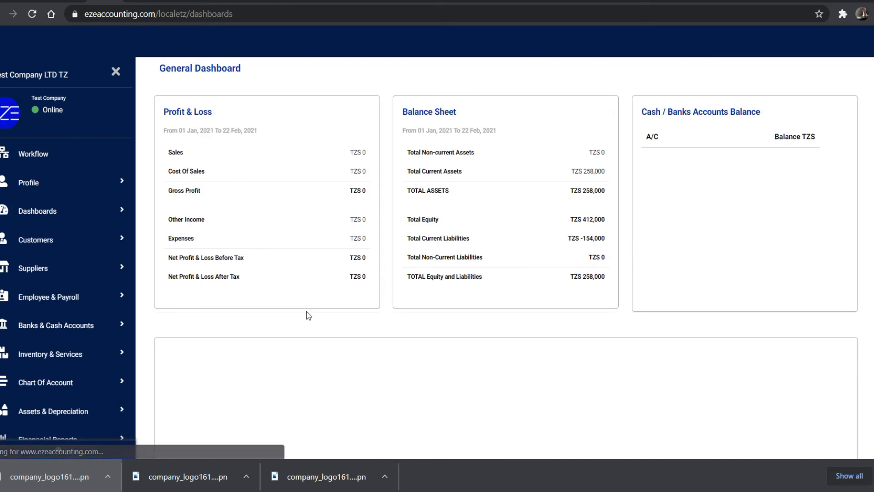
{"action": "left_click_drag", "start_coordinate": [407, 219], "coordinate": [610, 221]}
{"action": "left_click", "coordinate": [588, 233]}
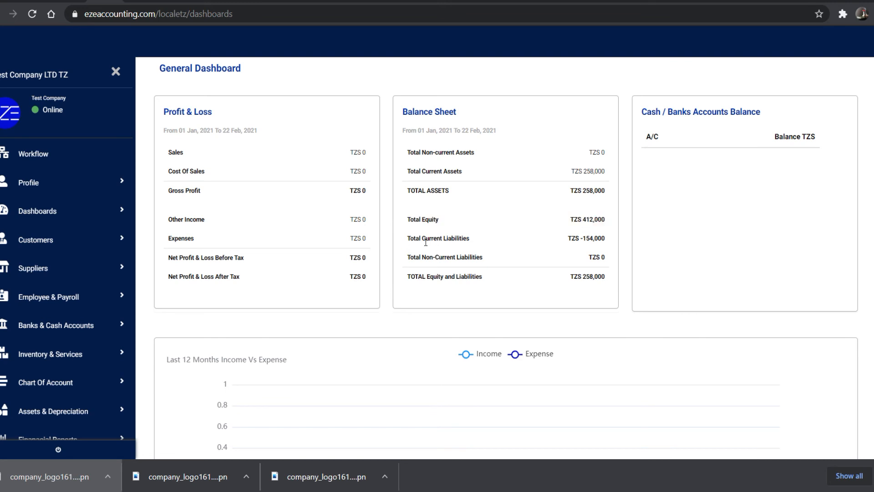
{"action": "scroll", "coordinate": [59, 365], "scroll_direction": "down", "scroll_amount": 3}
{"action": "left_click", "coordinate": [48, 336]}
{"action": "left_click", "coordinate": [37, 360]}
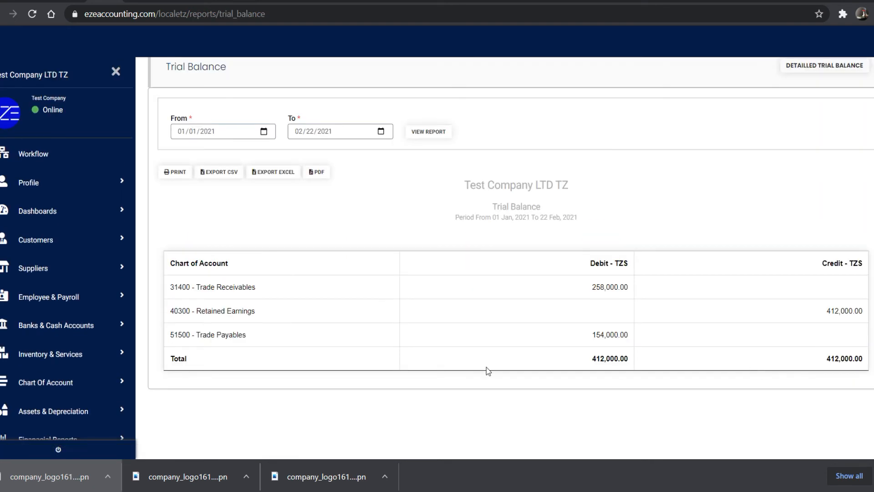
{"action": "left_click_drag", "start_coordinate": [171, 335], "coordinate": [265, 336]}
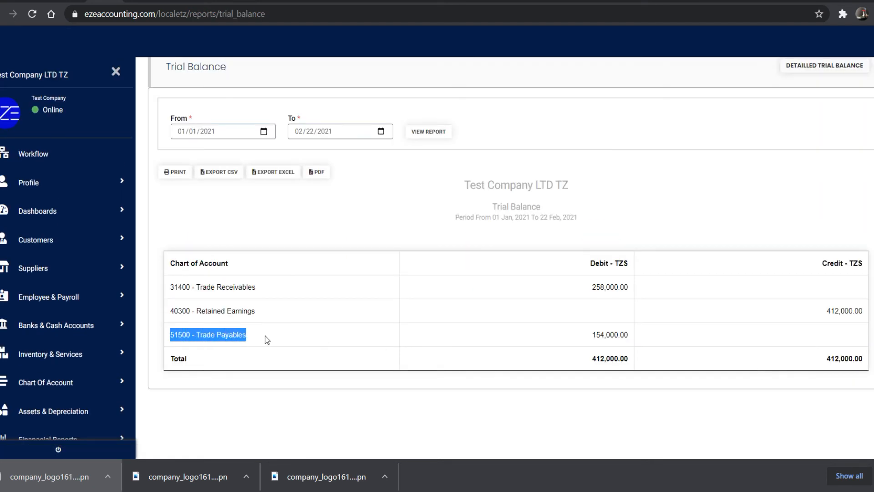
{"action": "left_click_drag", "start_coordinate": [592, 336], "coordinate": [627, 340]}
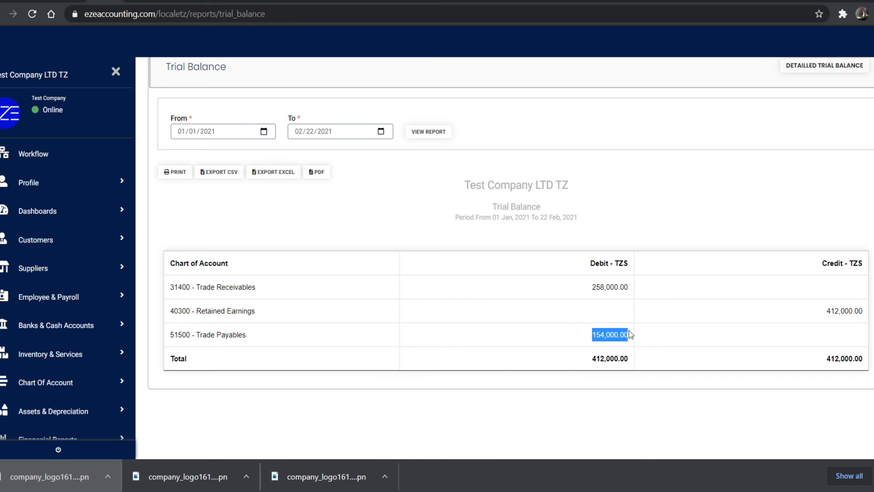
{"action": "left_click", "coordinate": [689, 336]}
{"action": "left_click", "coordinate": [46, 270]}
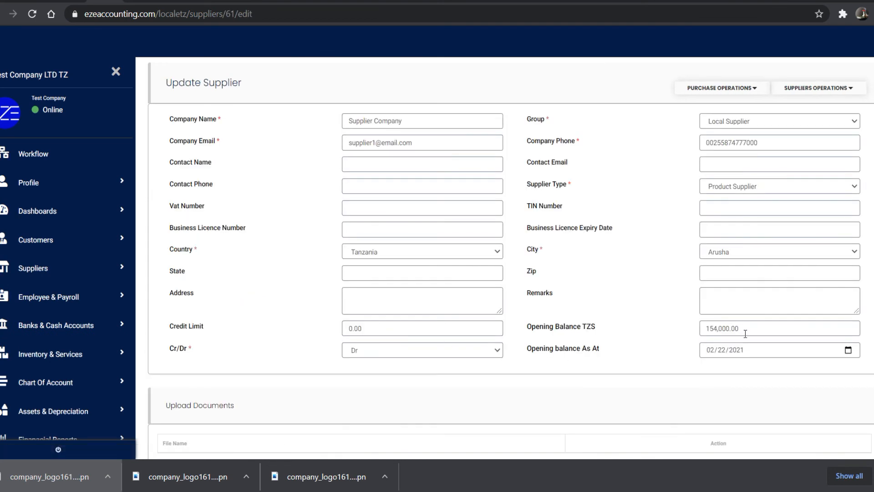
- Switch Supplier Company's opening balance from Dr to Cr, save, and confirm 154,000.00 under Trial Balance credits
{"action": "left_click", "coordinate": [394, 352]}
{"action": "left_click", "coordinate": [381, 378]}
{"action": "scroll", "coordinate": [699, 392], "scroll_direction": "down", "scroll_amount": 2}
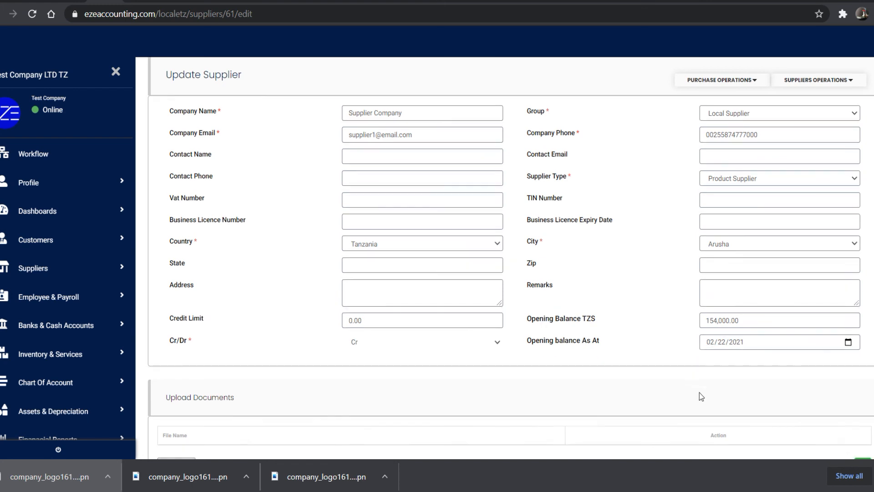
{"action": "left_click", "coordinate": [864, 445]}
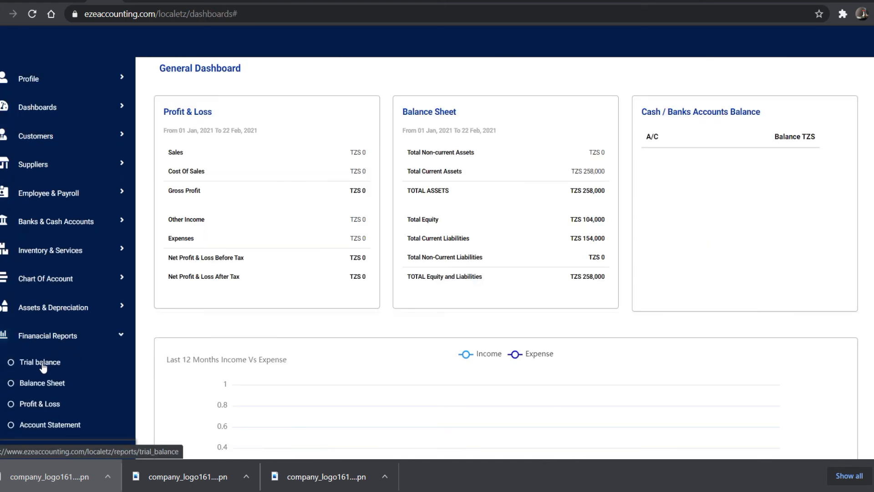
{"action": "left_click", "coordinate": [43, 367]}
{"action": "left_click_drag", "start_coordinate": [827, 335], "coordinate": [864, 337]}
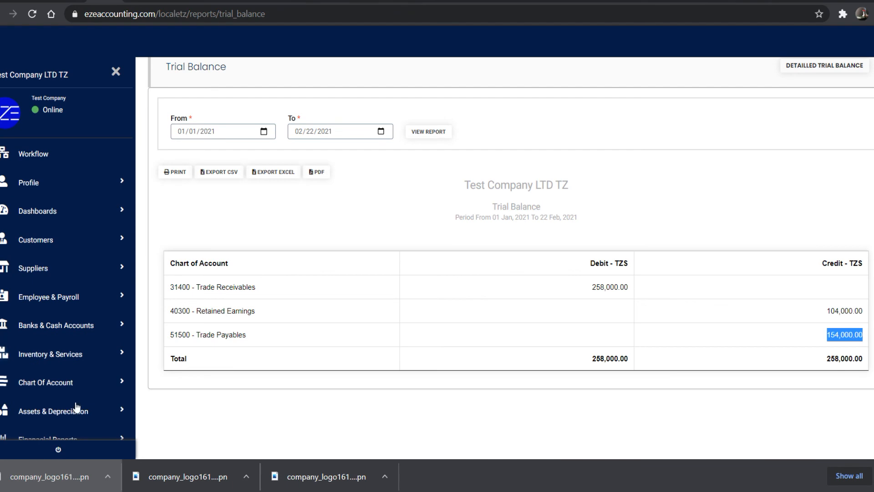
- View Trade Payables' transactions from the chart of accounts, then open the full Transactions List
{"action": "scroll", "coordinate": [77, 408], "scroll_direction": "down", "scroll_amount": 2}
{"action": "left_click", "coordinate": [55, 279]}
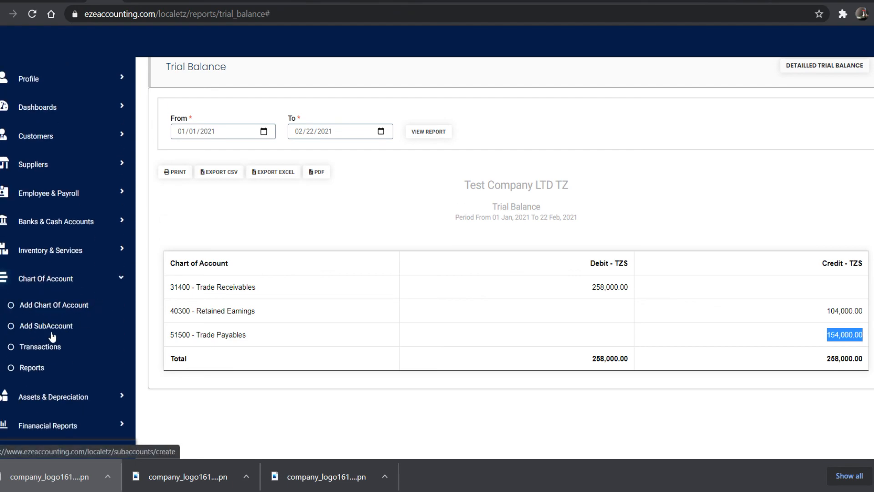
{"action": "left_click", "coordinate": [39, 346]}
{"action": "scroll", "coordinate": [564, 360], "scroll_direction": "down", "scroll_amount": 15}
{"action": "scroll", "coordinate": [564, 359], "scroll_direction": "down", "scroll_amount": 18}
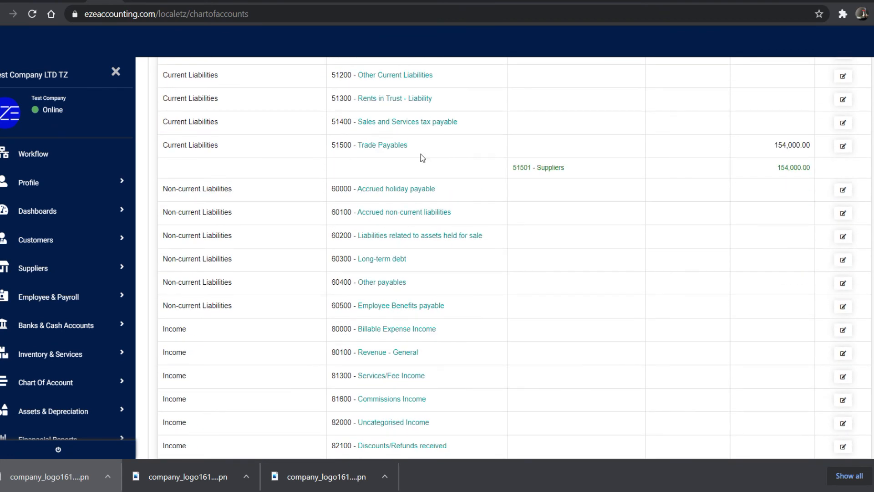
{"action": "left_click", "coordinate": [382, 147]}
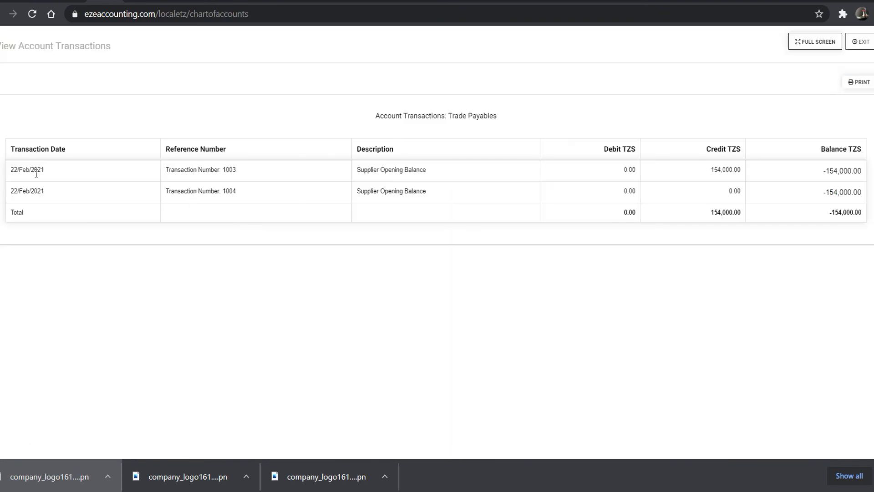
{"action": "left_click", "coordinate": [863, 42]}
{"action": "scroll", "coordinate": [701, 305], "scroll_direction": "up", "scroll_amount": 20}
{"action": "left_click", "coordinate": [844, 66]}
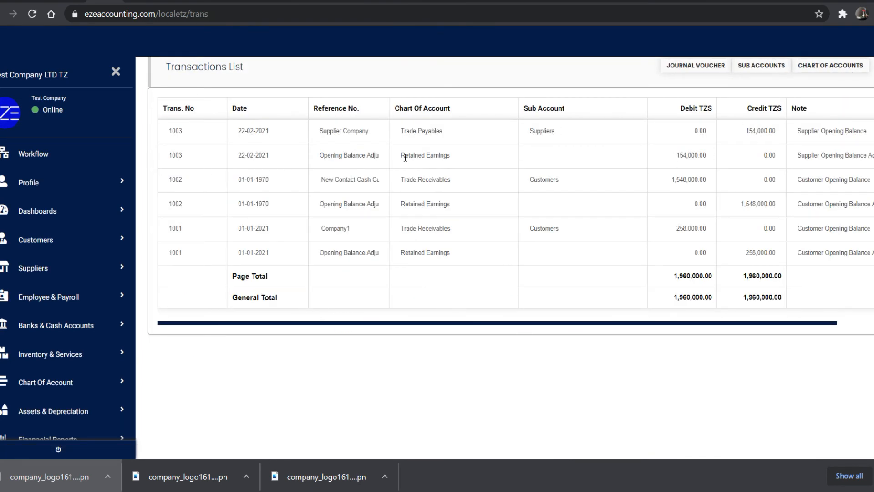
{"action": "scroll", "coordinate": [719, 160], "scroll_direction": "right", "scroll_amount": 2}
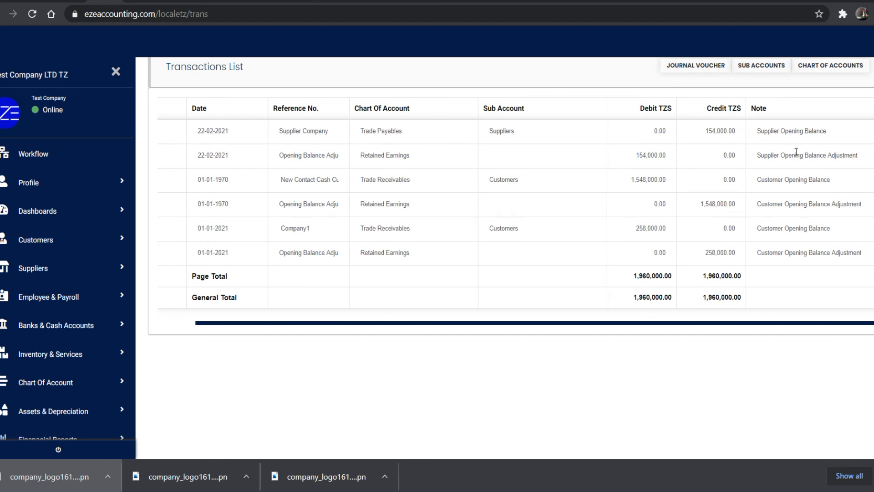